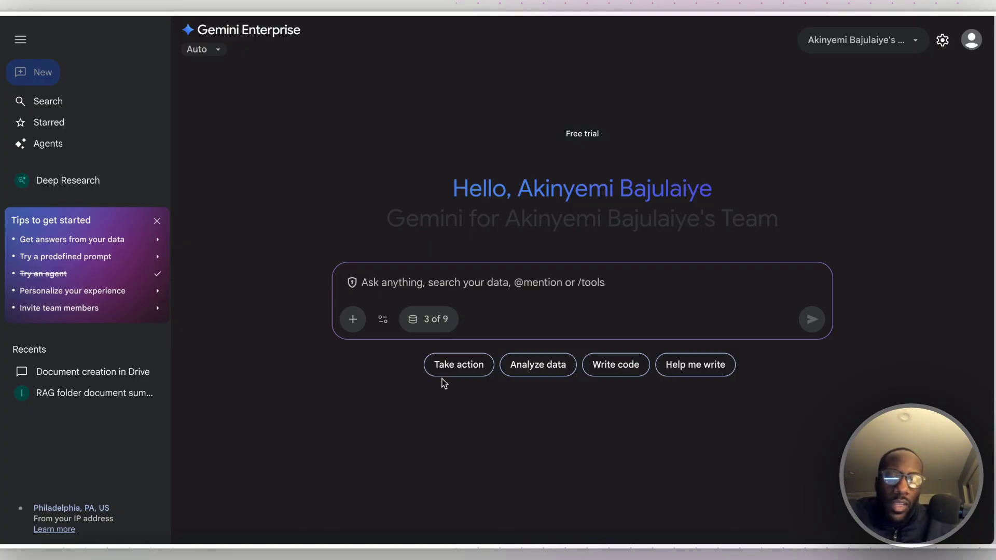
Preview the Take action, Write code and Analyze data prompt suggestions.
left_click(463, 372)
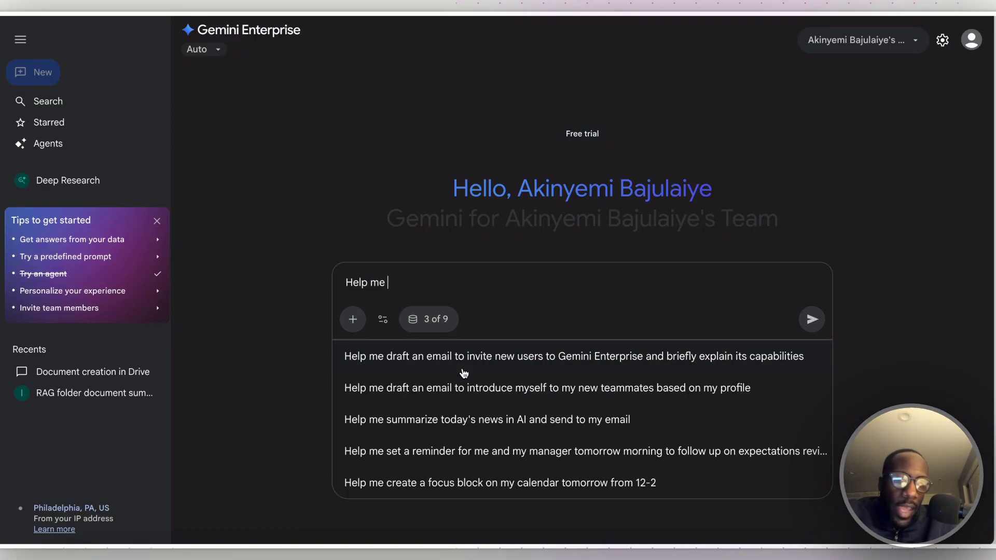
left_click(724, 135)
left_click(625, 363)
left_click(747, 145)
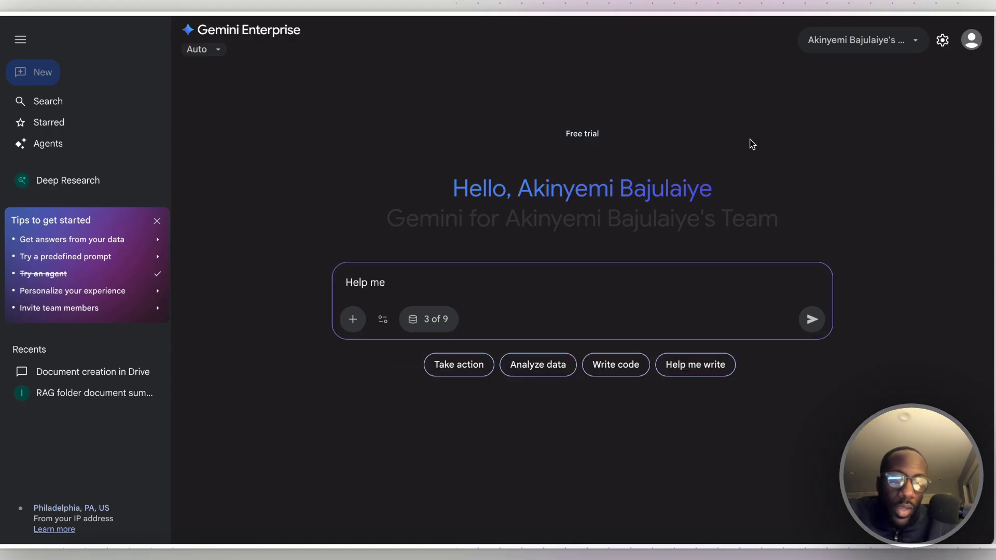
left_click(571, 356)
left_click(715, 126)
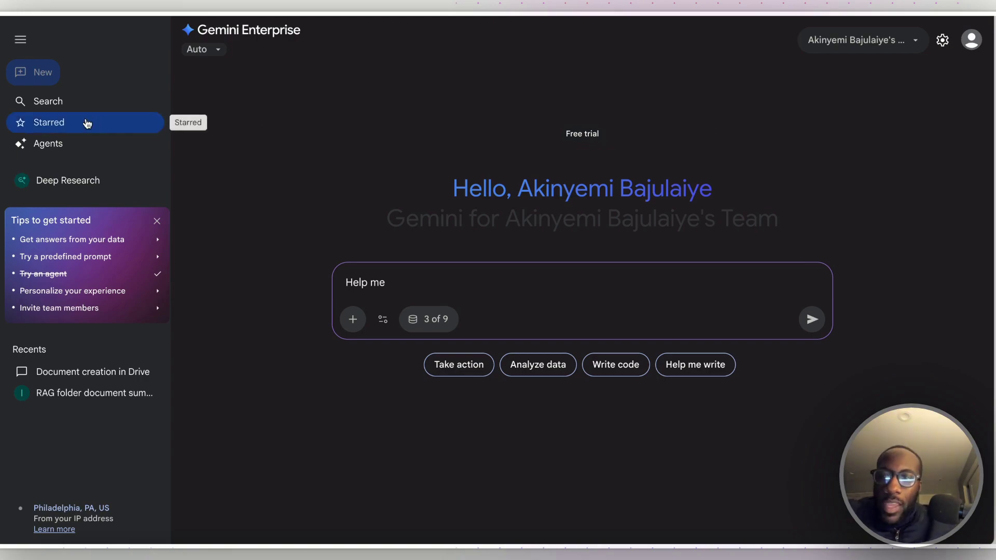
Check the empty Starred list, then open the Agent gallery.
left_click(73, 130)
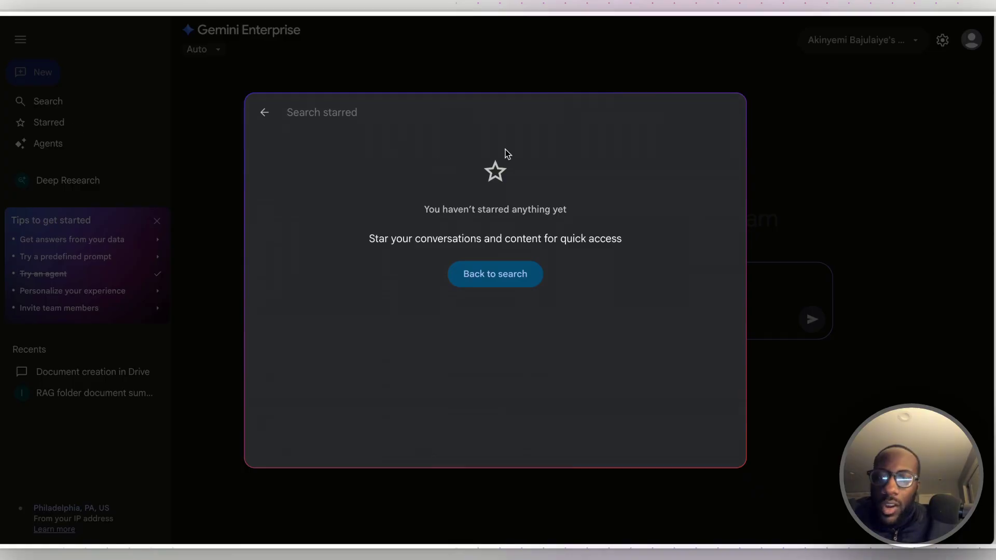
left_click(836, 124)
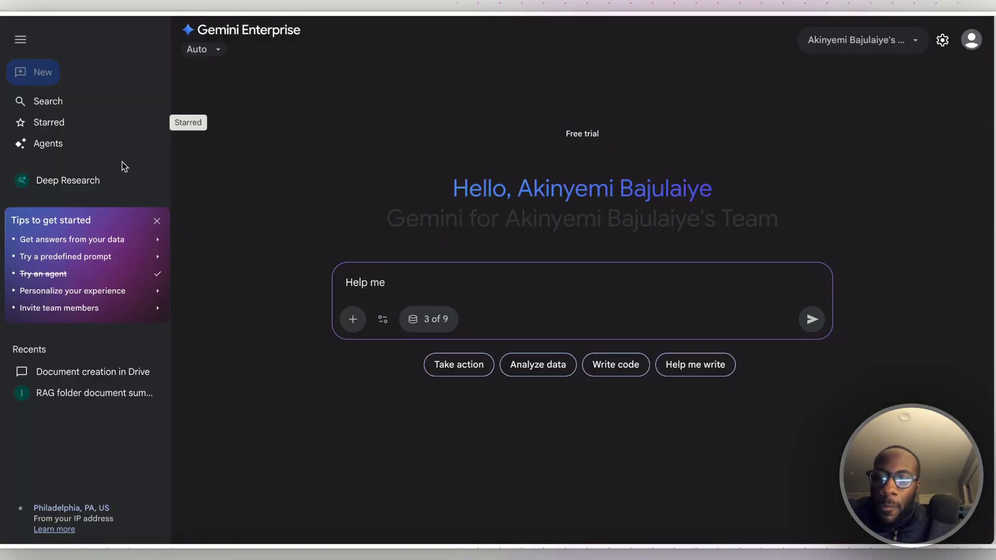
left_click(53, 151)
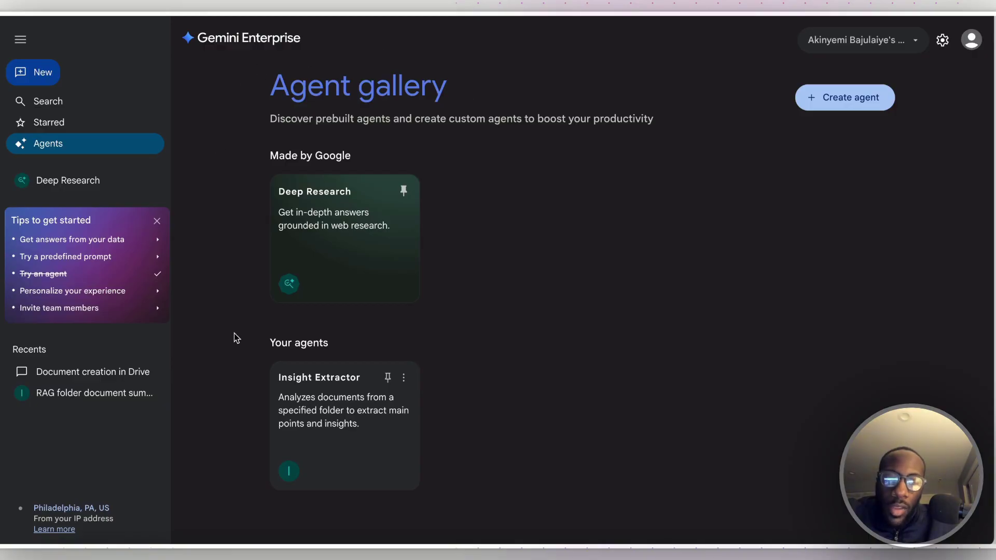
Begin creating a new agent and look over the list of data connectors.
left_click(826, 102)
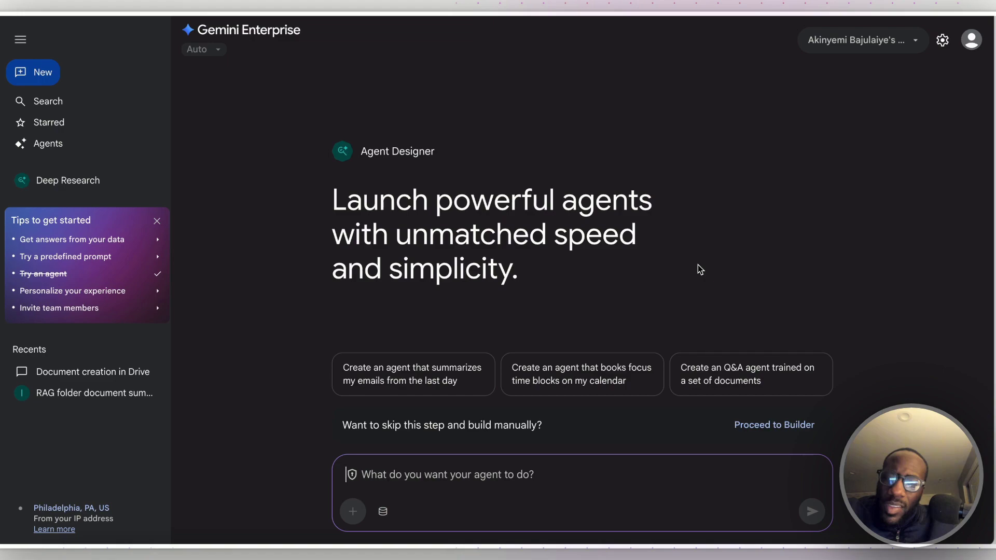
left_click(383, 511)
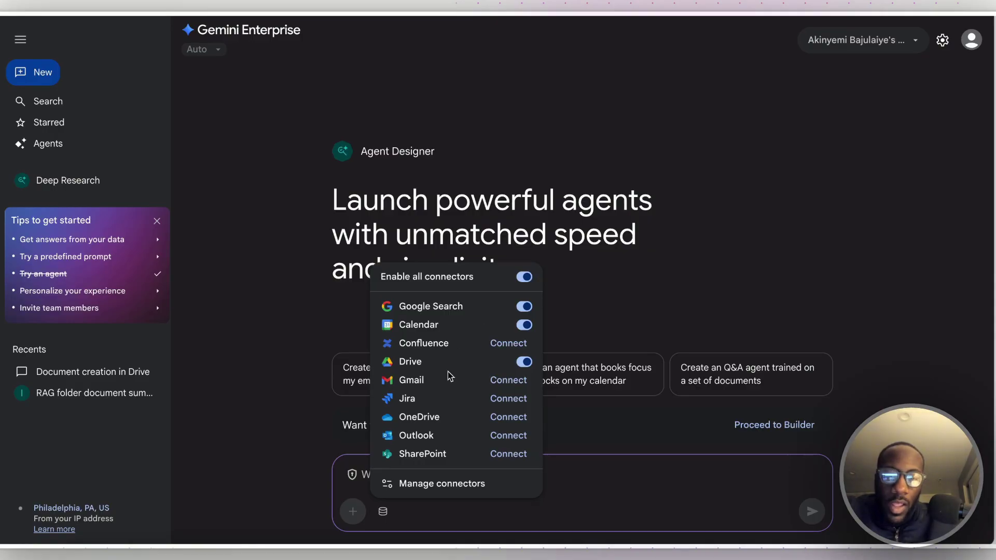
left_click(677, 239)
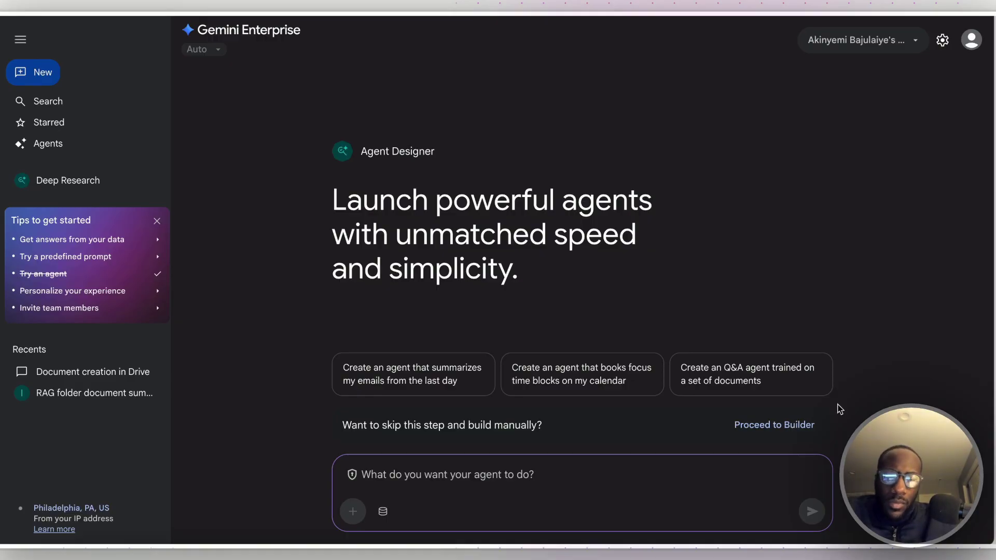
Skip to manual building and drag the My Agent node left on the canvas.
left_click(791, 425)
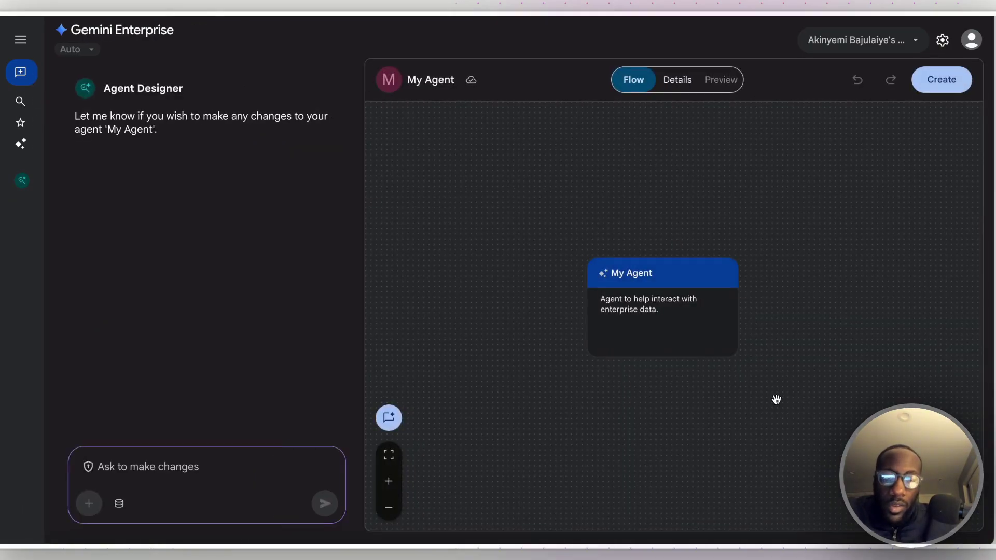
left_click_drag(668, 307, 600, 322)
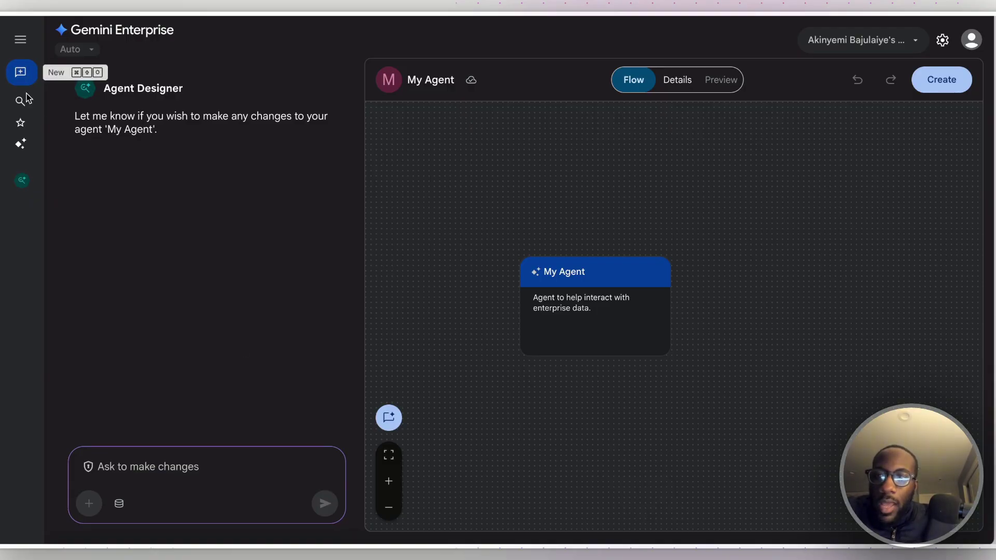
From the Agent gallery, view Insight Extractor's flow in Agent Designer.
mouse_move(21, 144)
left_click(104, 220)
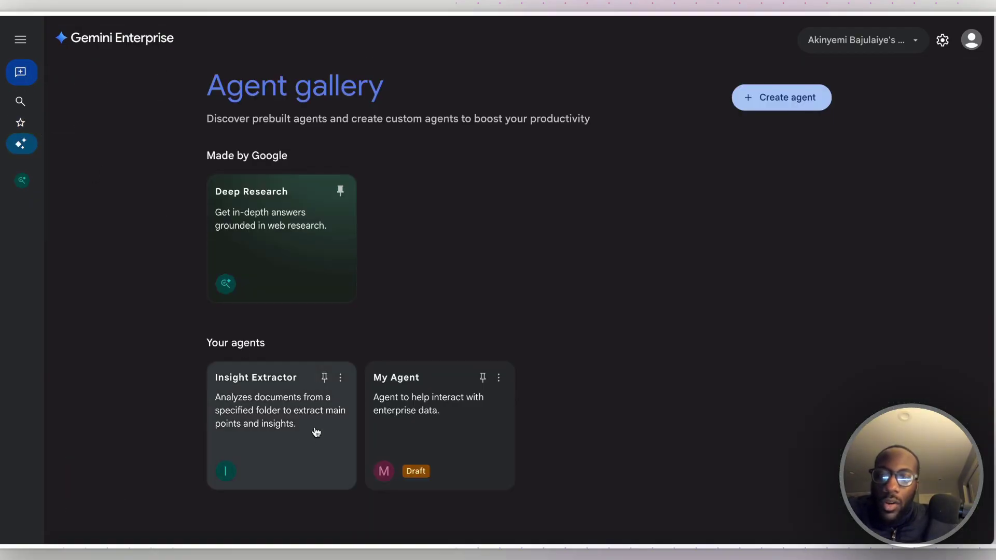
left_click(303, 428)
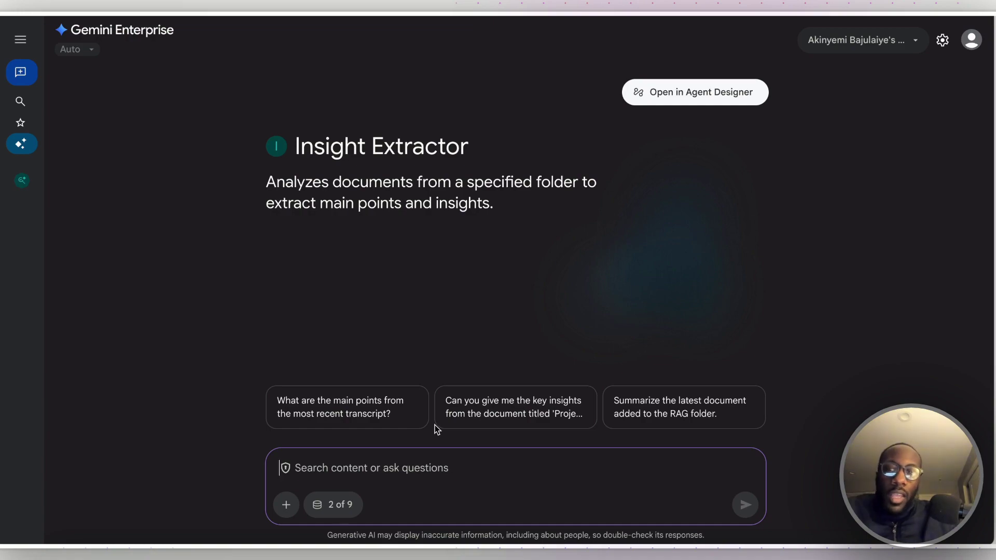
left_click(671, 98)
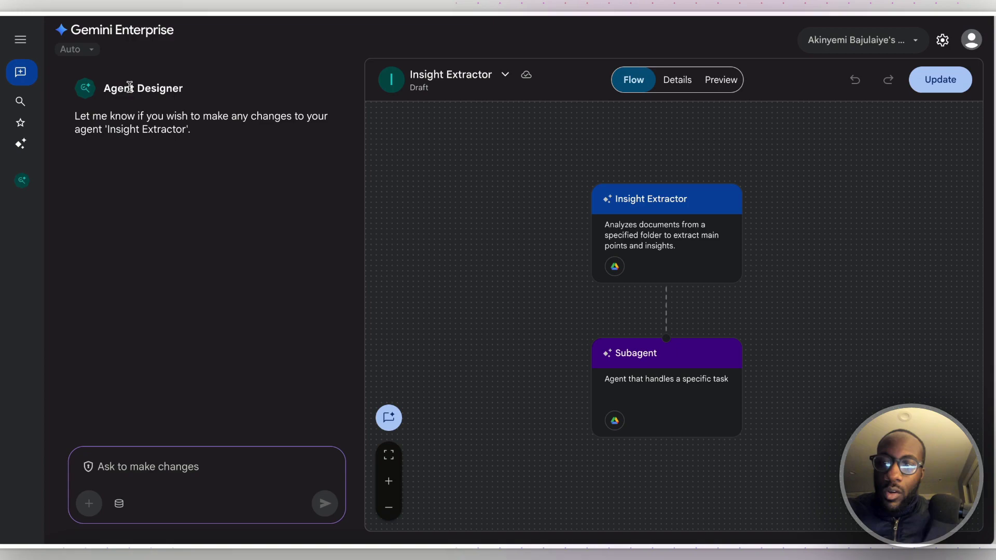
Open Insight Extractor and Deep Research, then return to the Agent gallery.
left_click(20, 144)
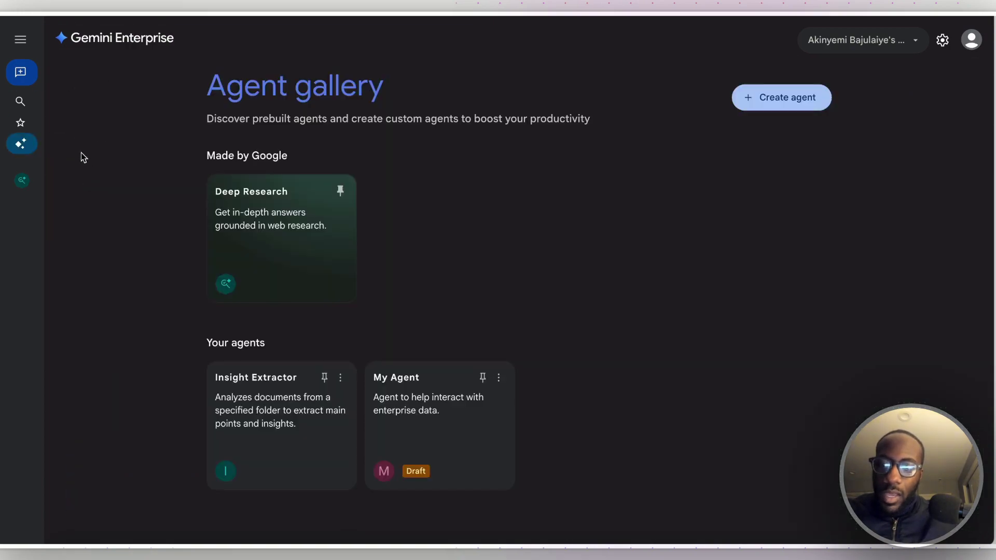
left_click(291, 427)
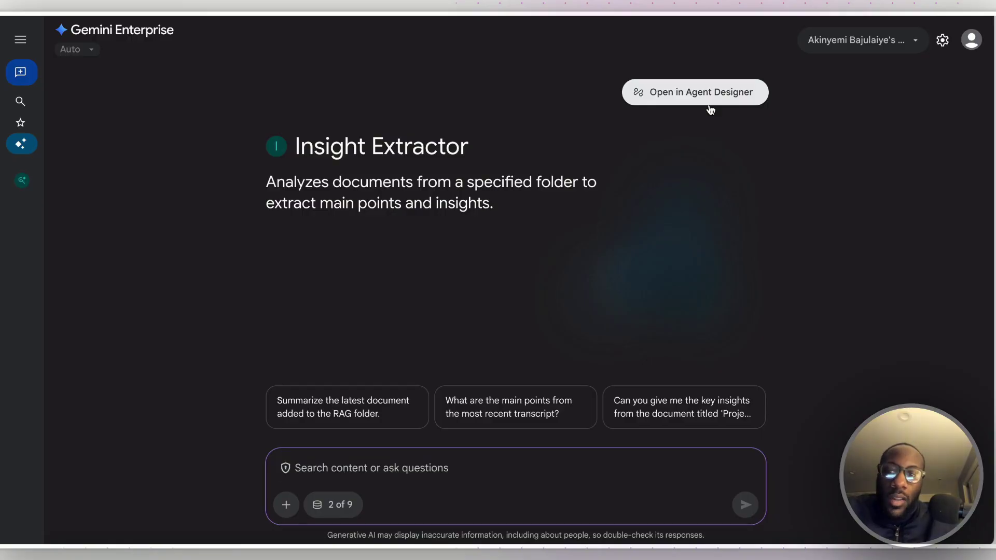
left_click(18, 183)
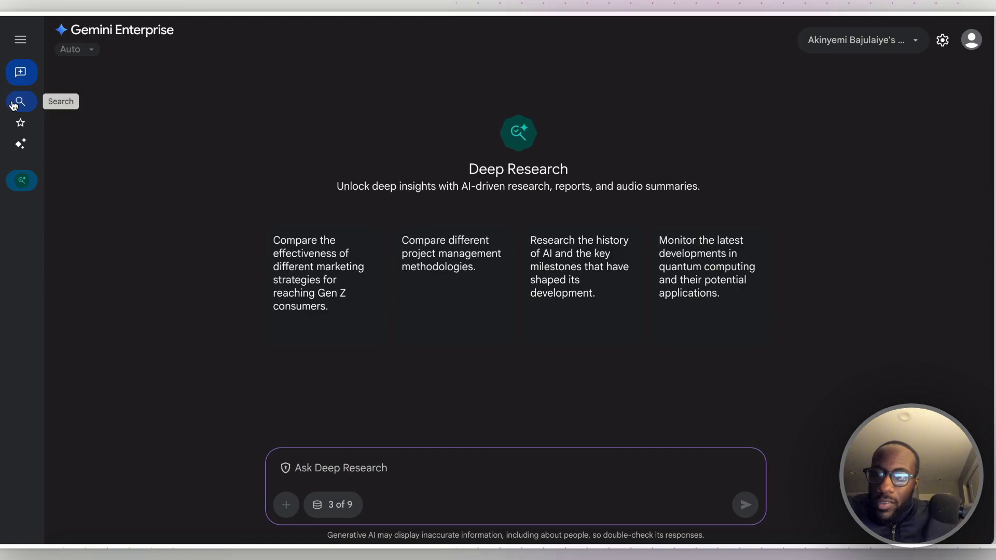
left_click(20, 143)
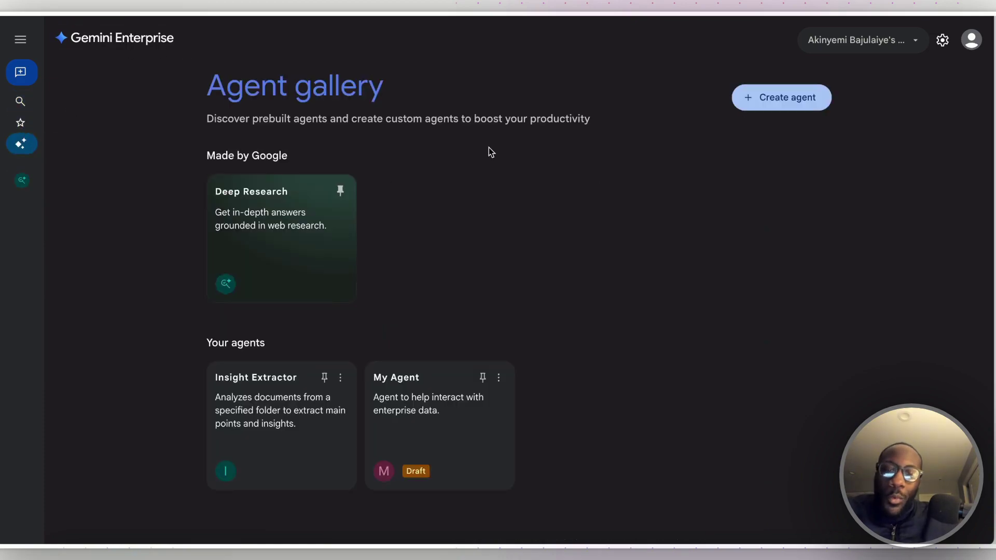
Check the Starred list, then expand the sidebar to show its labels.
left_click(22, 120)
left_click(160, 147)
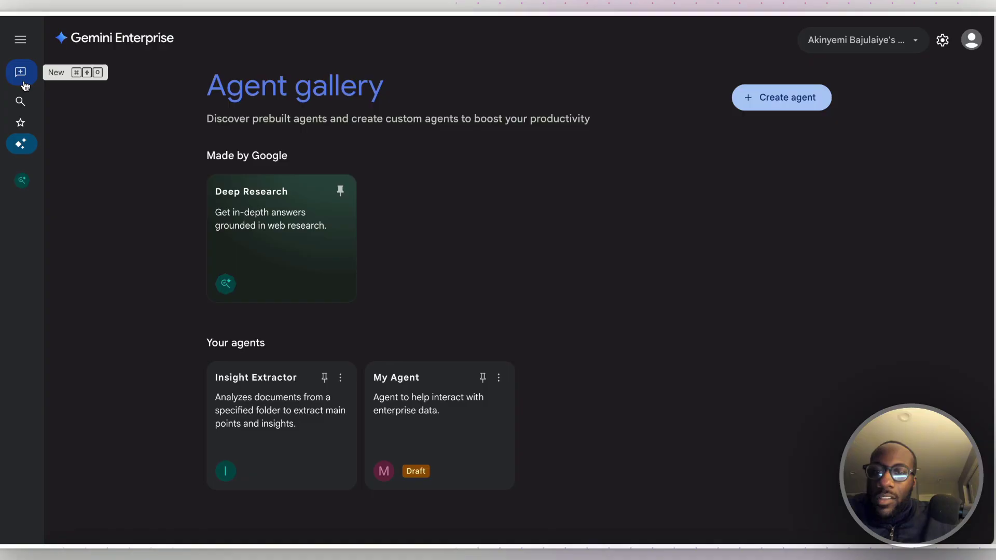
left_click(20, 39)
mouse_move(90, 159)
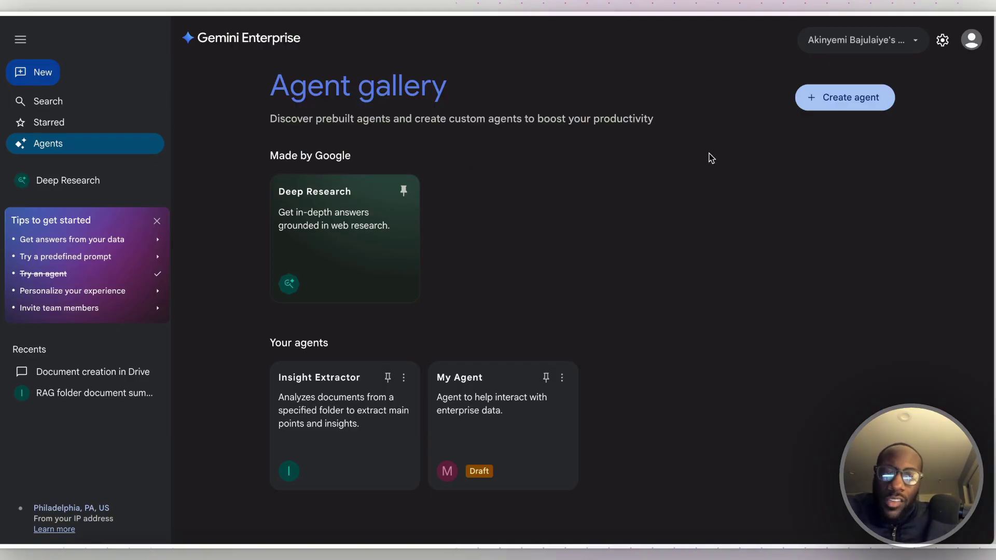
Create another agent manually and drag its My Agent node toward the upper left.
left_click(862, 98)
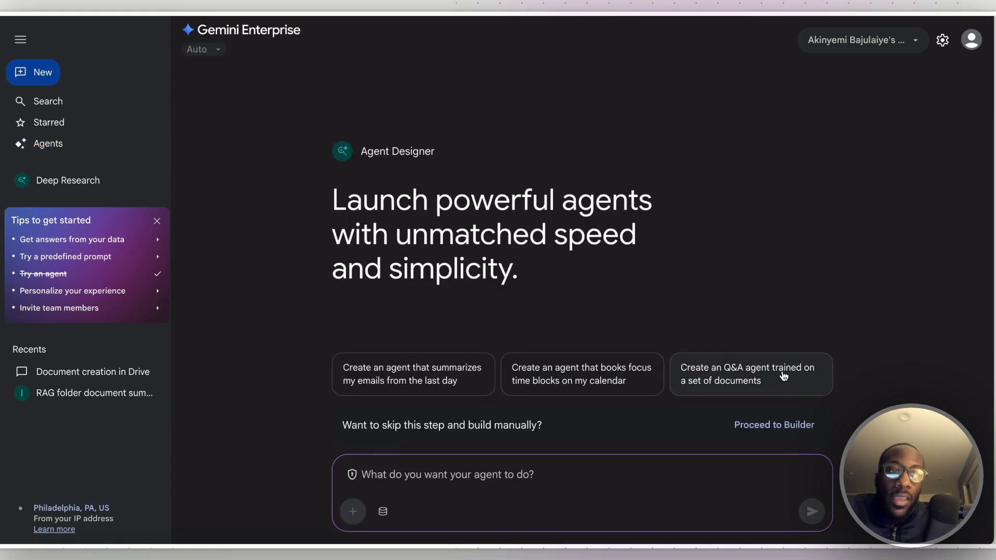
left_click(769, 427)
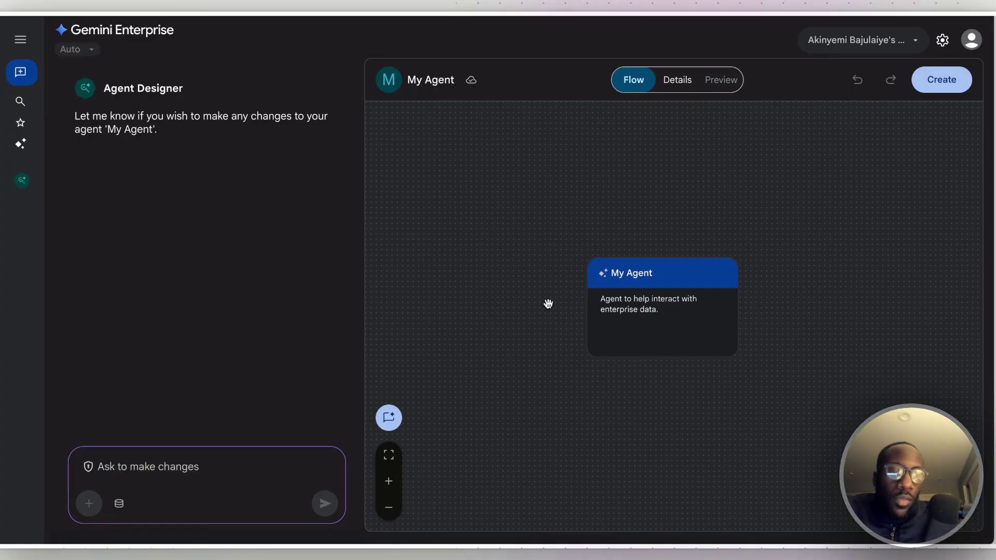
left_click_drag(596, 320, 453, 244)
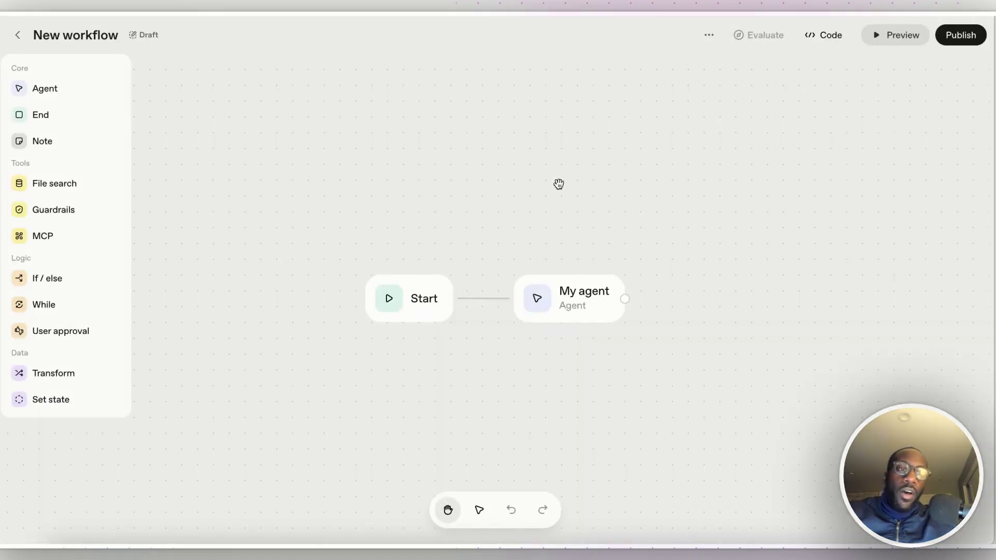
Move Start further left and My agent up on the Agent Builder canvas.
left_click_drag(568, 312, 583, 280)
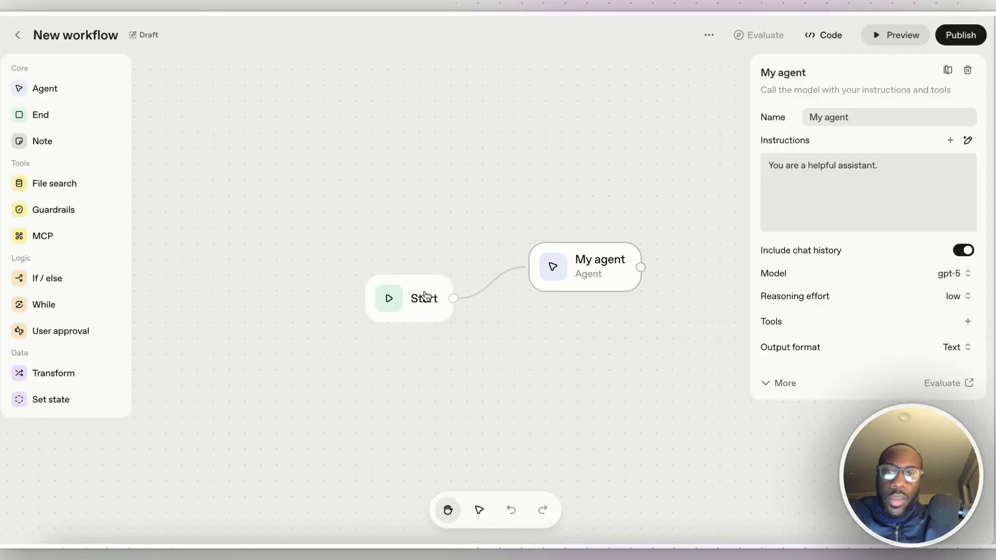
left_click_drag(425, 296, 356, 284)
left_click_drag(591, 269, 514, 186)
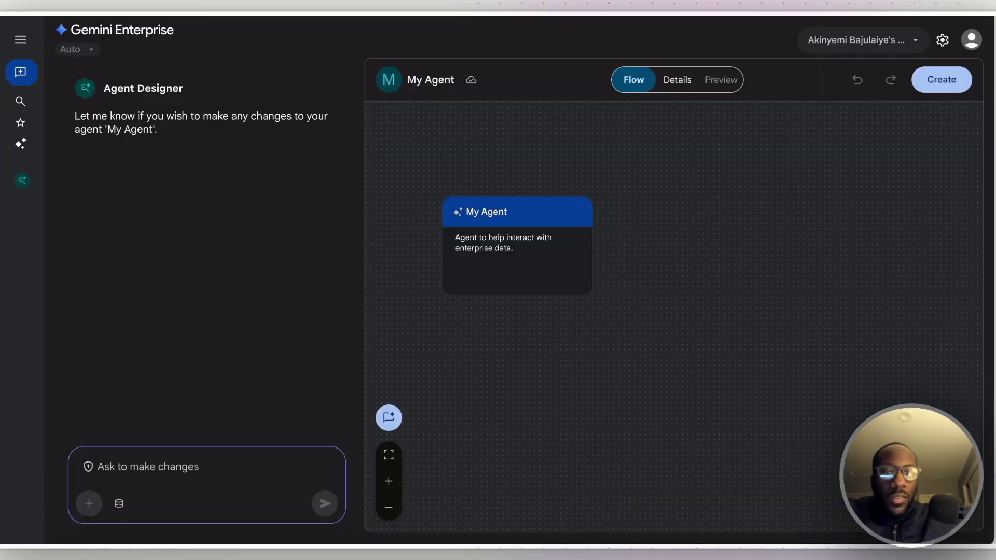
Add a Subagent under My Agent, close its details, and shift the graph right.
left_click_drag(513, 260, 544, 261)
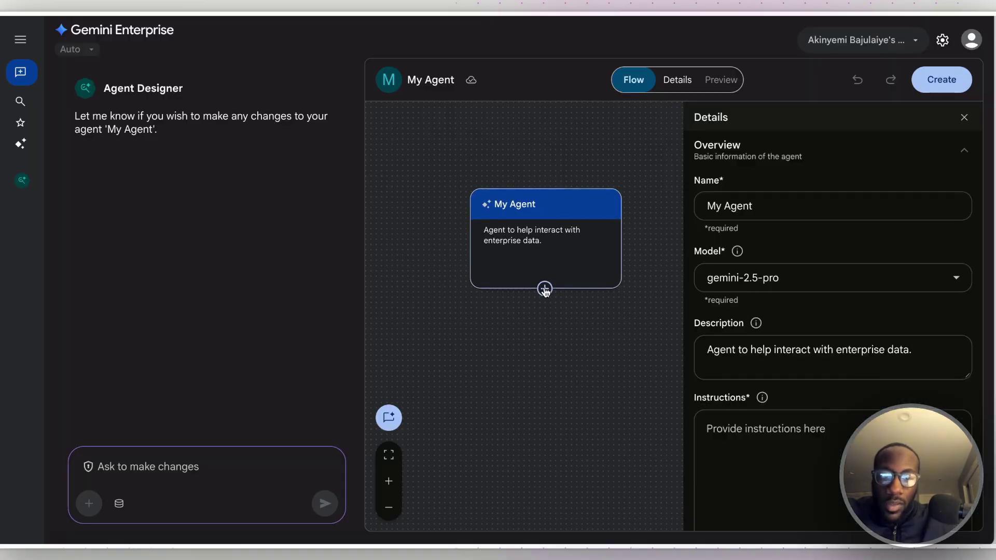
left_click(544, 286)
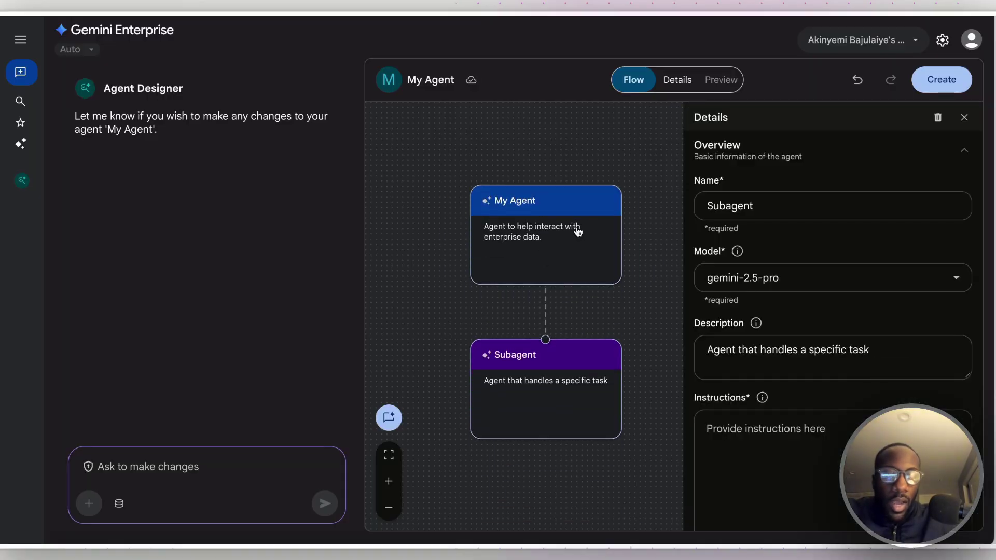
left_click(964, 119)
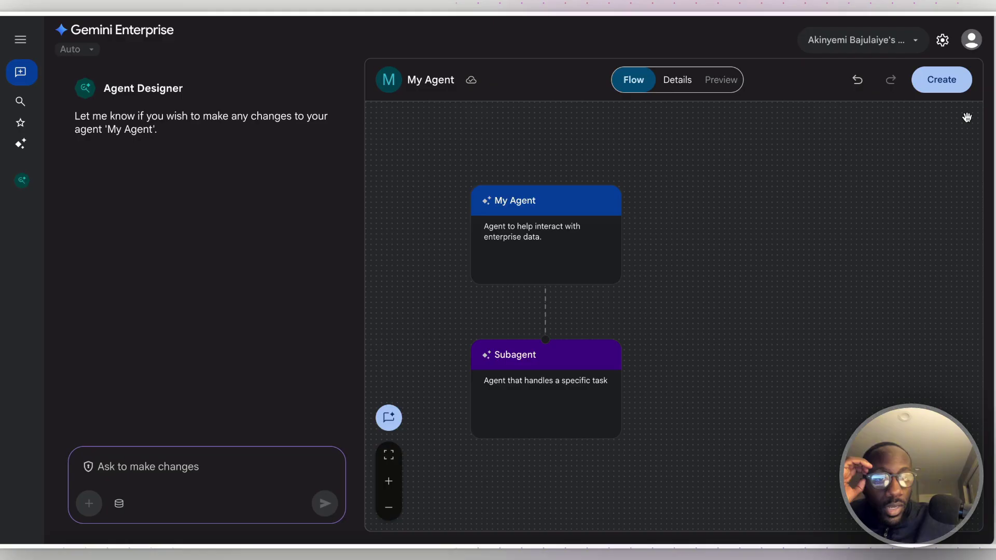
left_click_drag(600, 231, 648, 224)
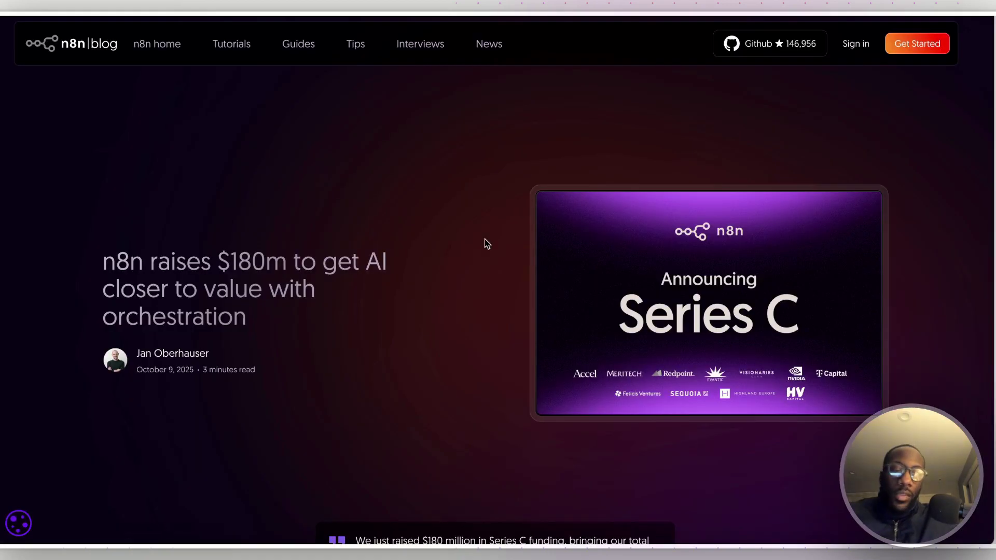
Read through the n8n Series C funding article, then return to the Agent Builder workflow.
scroll(487, 243, "down", 2)
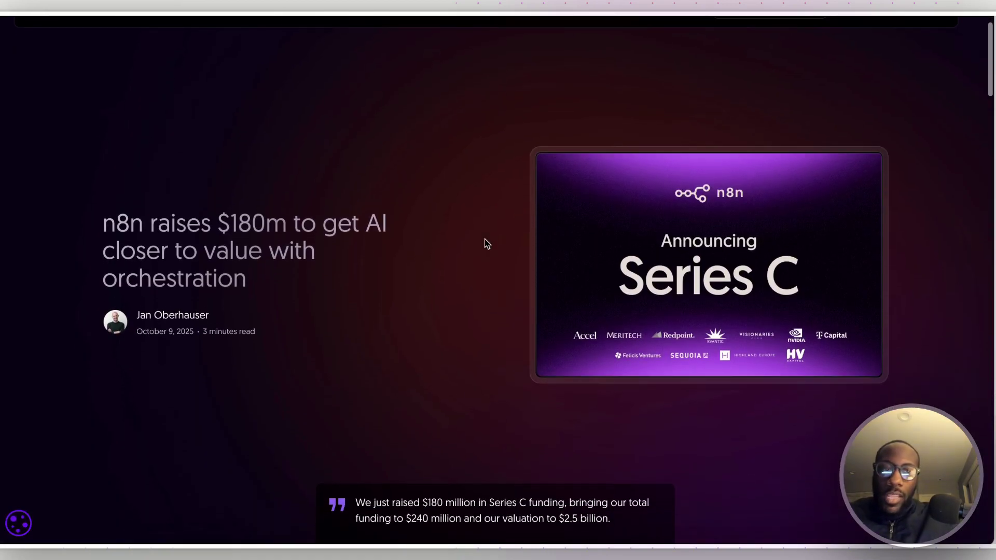
scroll(487, 244, "down", 1)
scroll(487, 244, "up", 3)
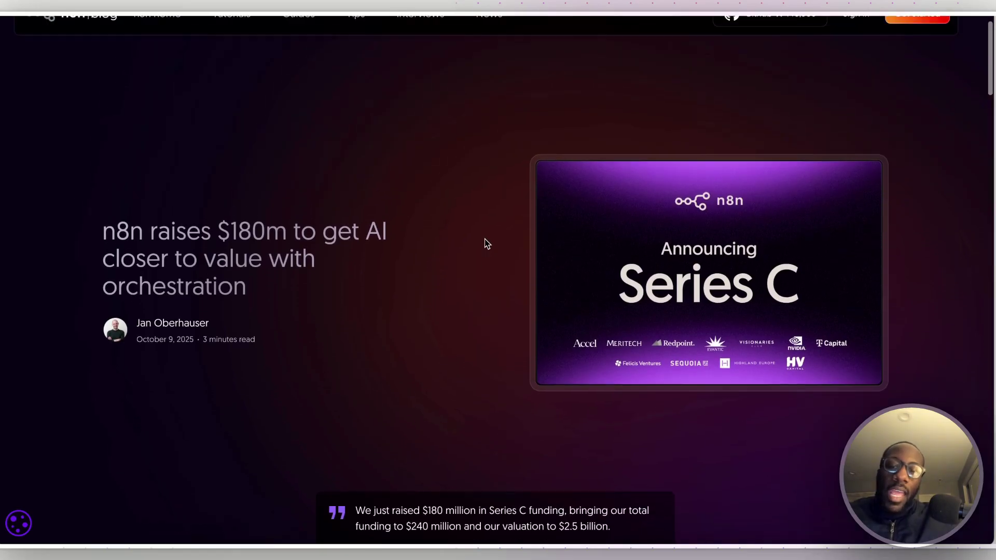
scroll(487, 244, "down", 1)
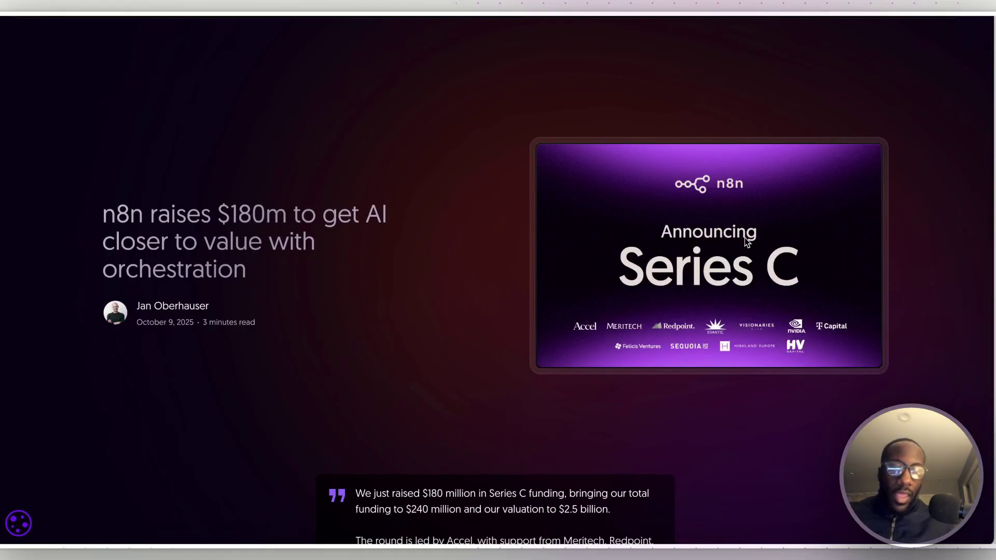
scroll(746, 237, "down", 1)
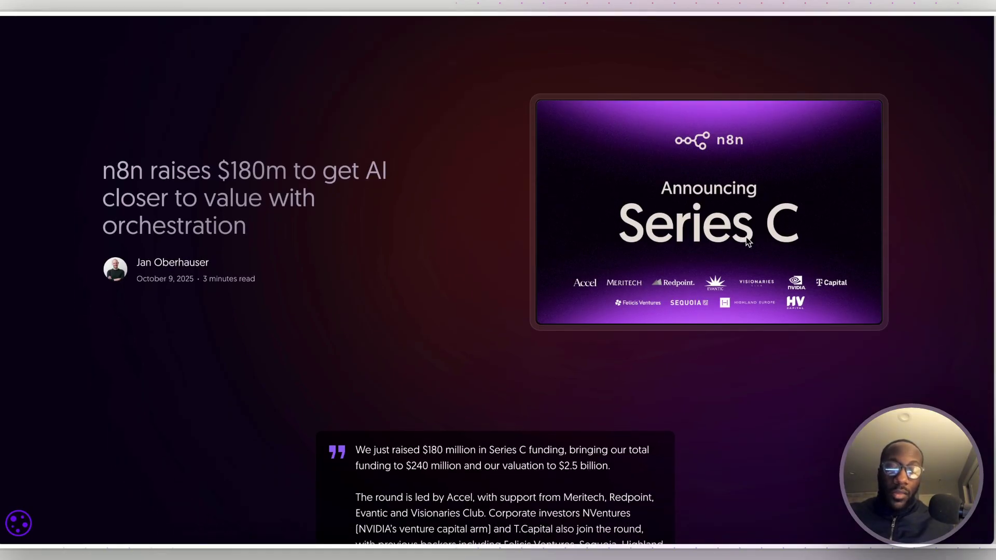
scroll(745, 238, "down", 1)
scroll(746, 237, "up", 1)
scroll(746, 237, "down", 2)
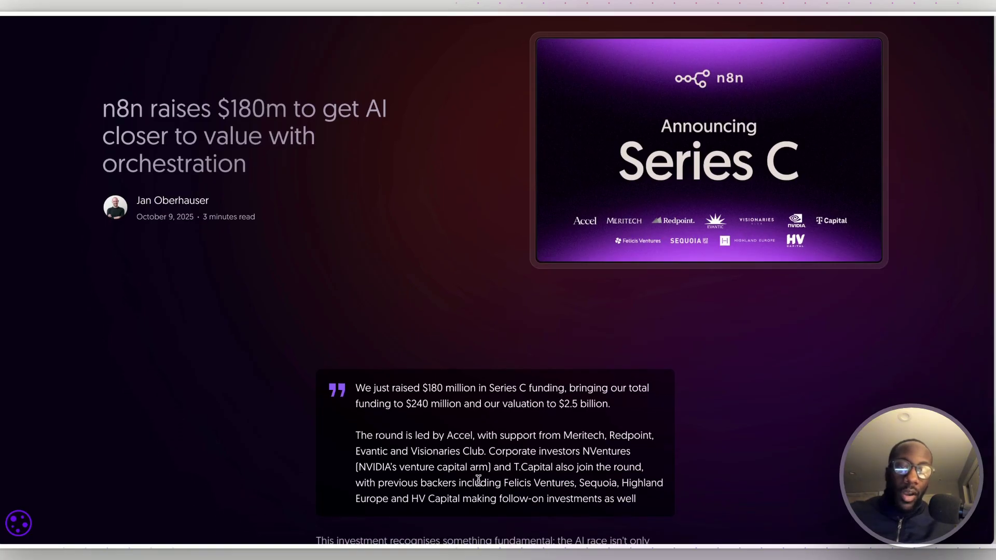
scroll(595, 389, "up", 2)
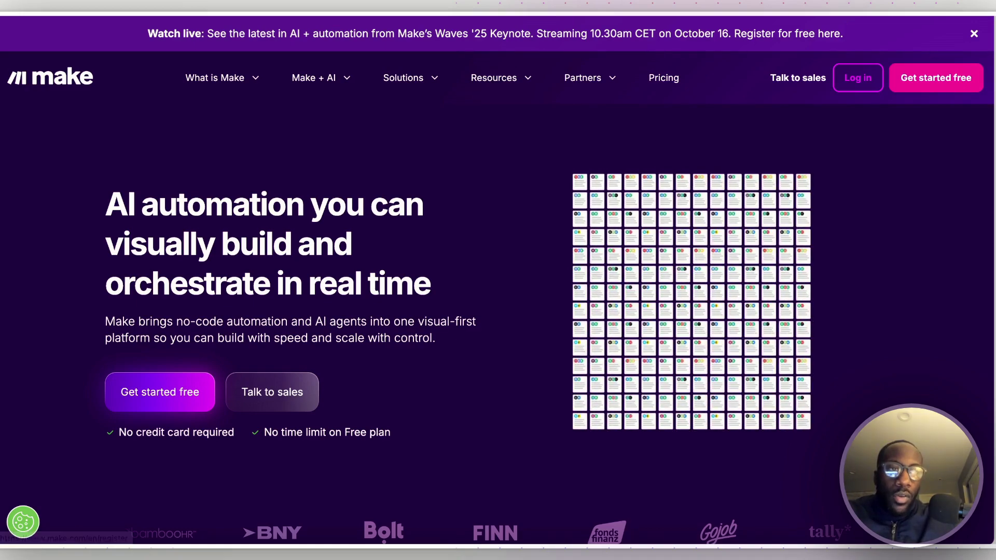
left_click(840, 6)
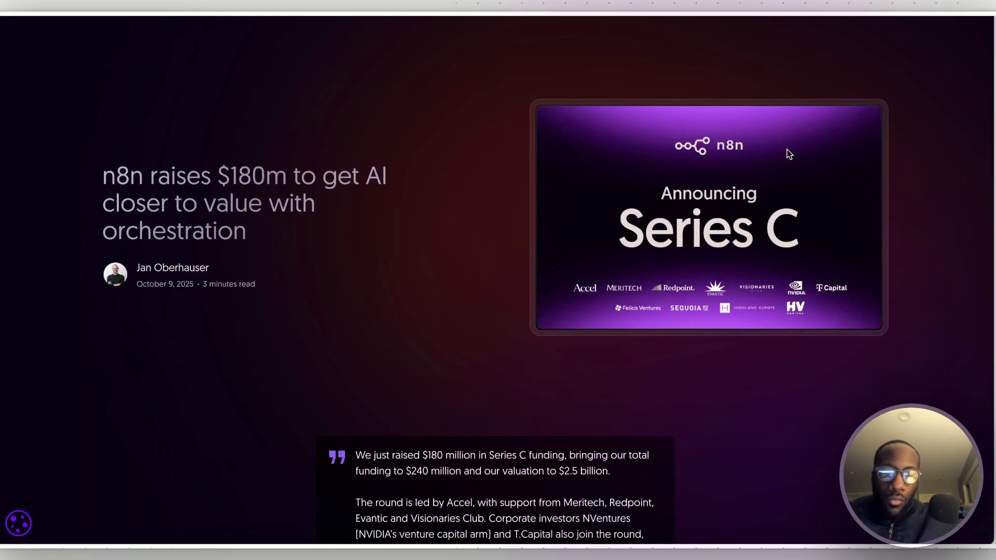
left_click(856, 6)
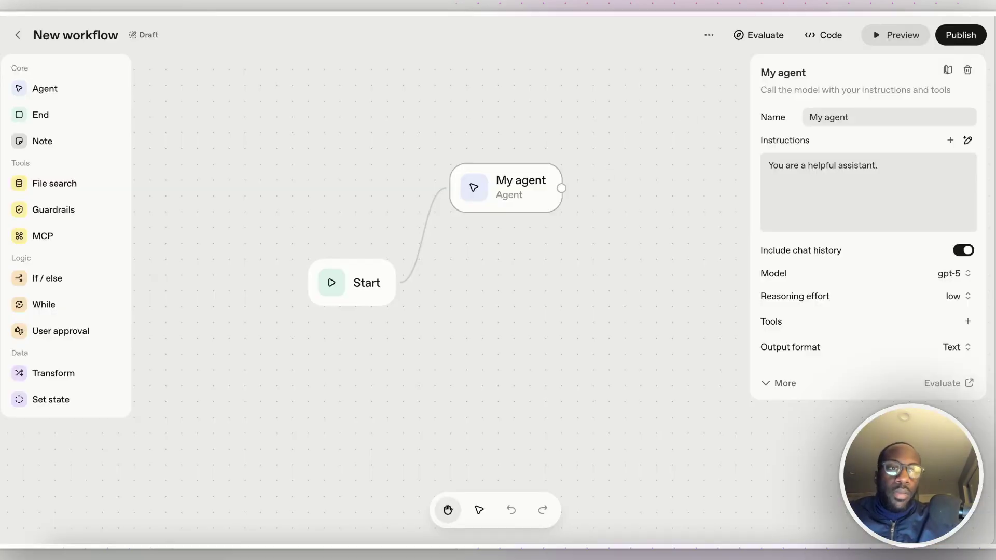
Cycle with Ctrl+Tab past Gemini Enterprise and Agent Builder to Make's homepage.
key("ctrl+Tab")
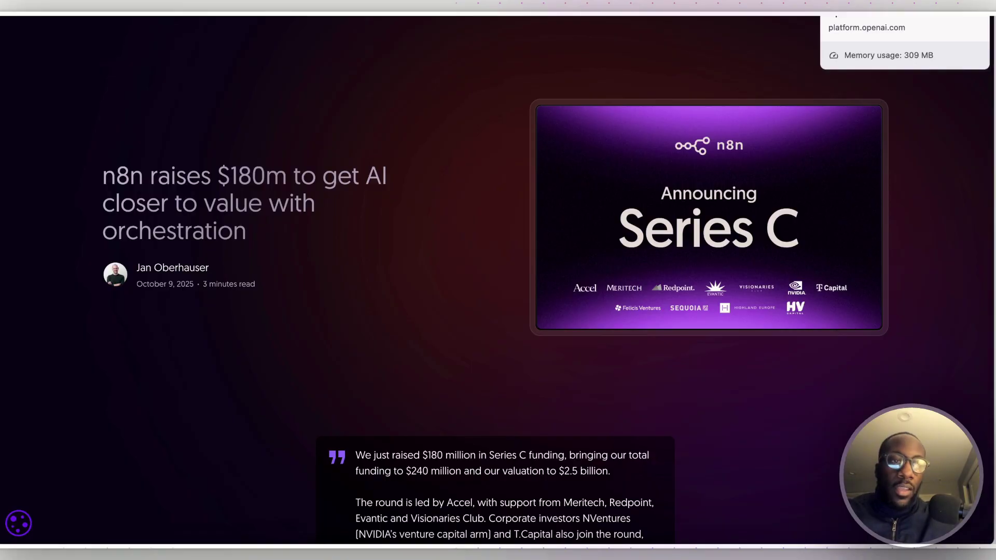
key("ctrl+Tab")
key("ctrl+Tab")
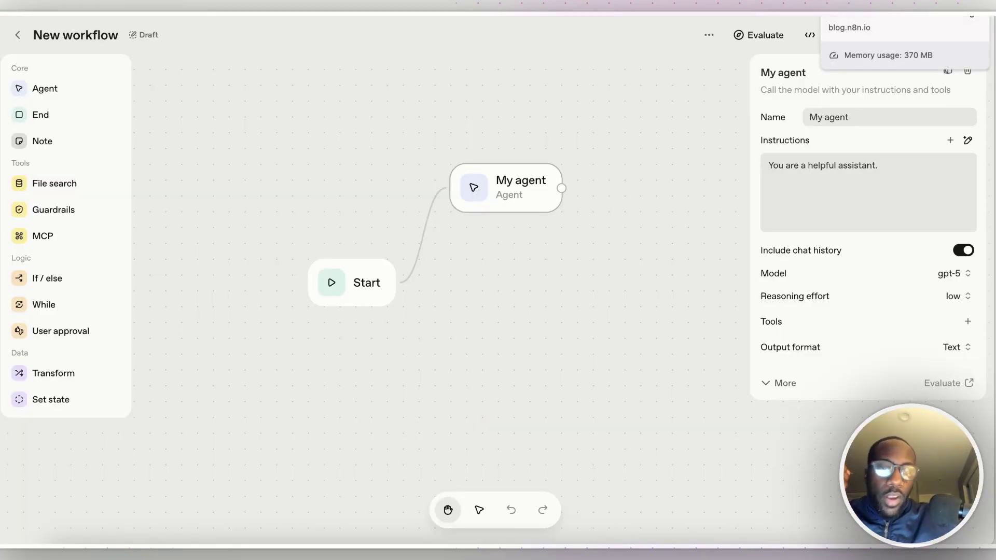
key("ctrl+Tab")
key("ctrl+Tab")
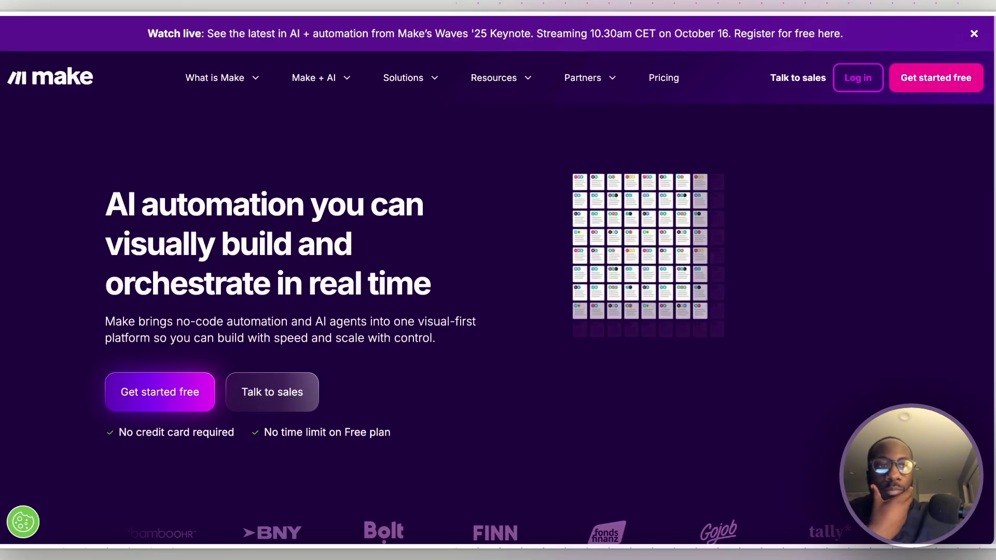
Switch browser tabs to the n8n blog post about its $180m Series C funding.
left_click(788, 8)
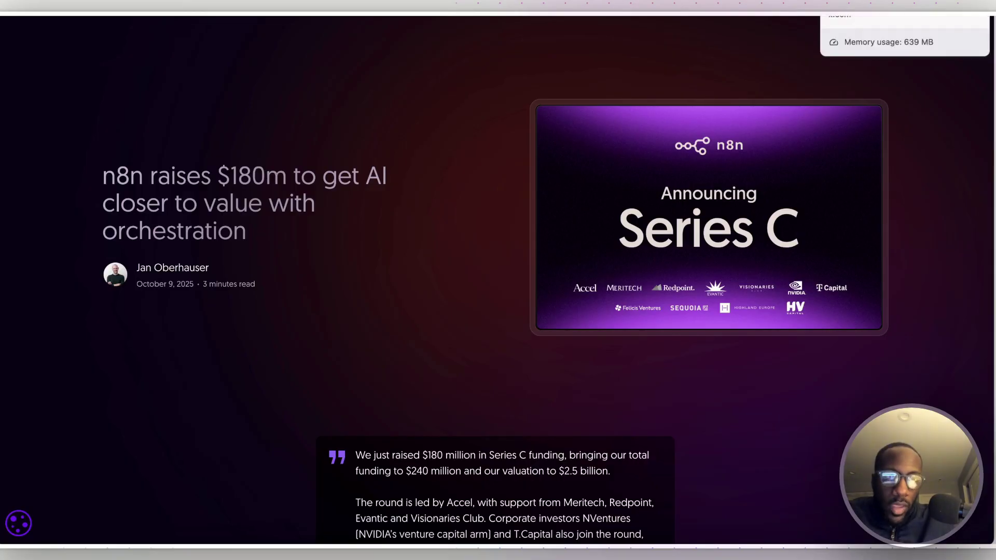
Return to the Agent Designer tab showing My Agent connected to its Subagent.
left_click(857, 16)
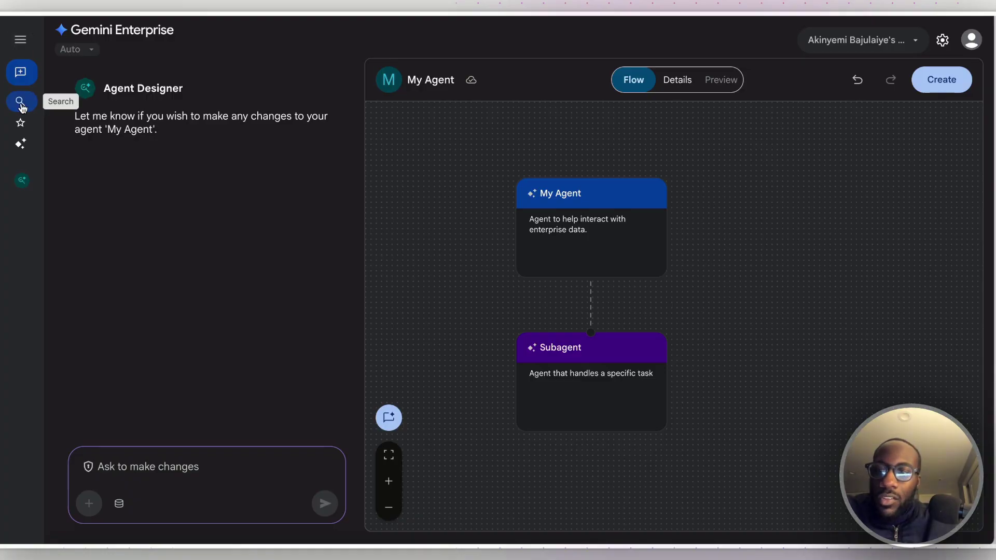
Expand the Gemini Enterprise sidebar to show its labels and recent items.
left_click(20, 46)
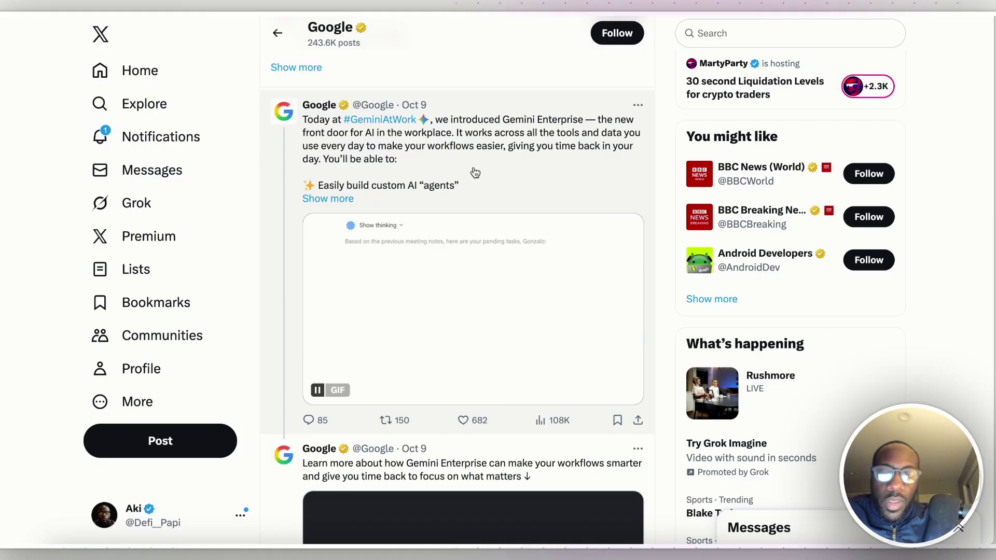
Expand Google's post to its full text on no-code agents, business data and workflow automation.
left_click(348, 205)
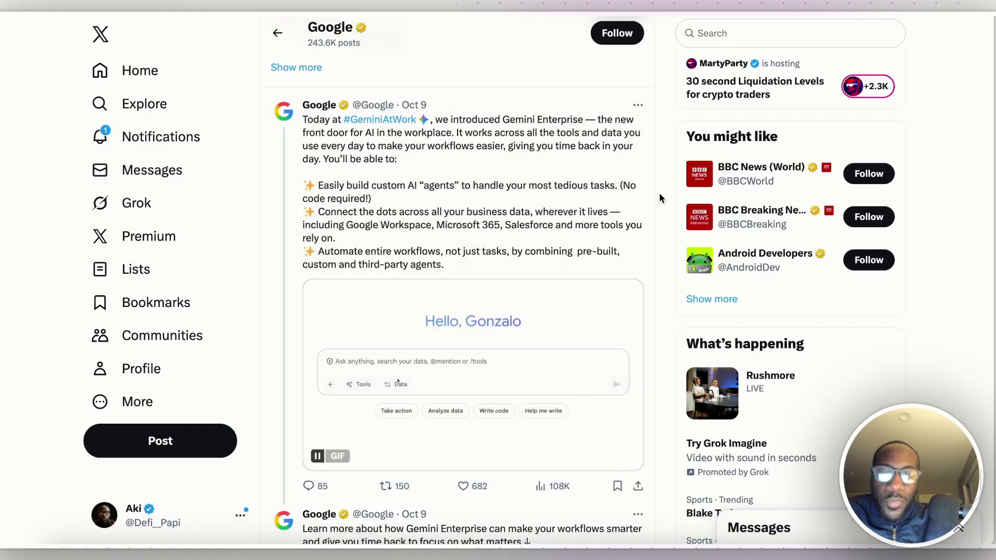